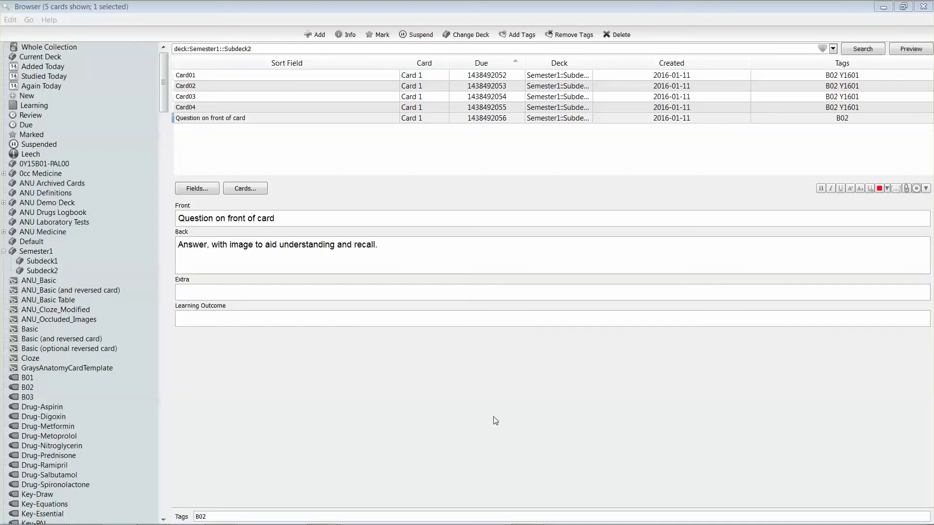
Step: Insert ben_ooc_example_lab.jpg from the Anki_Decks folder into the card's Back field and remove it again
drag(933, 80, 687, 75)
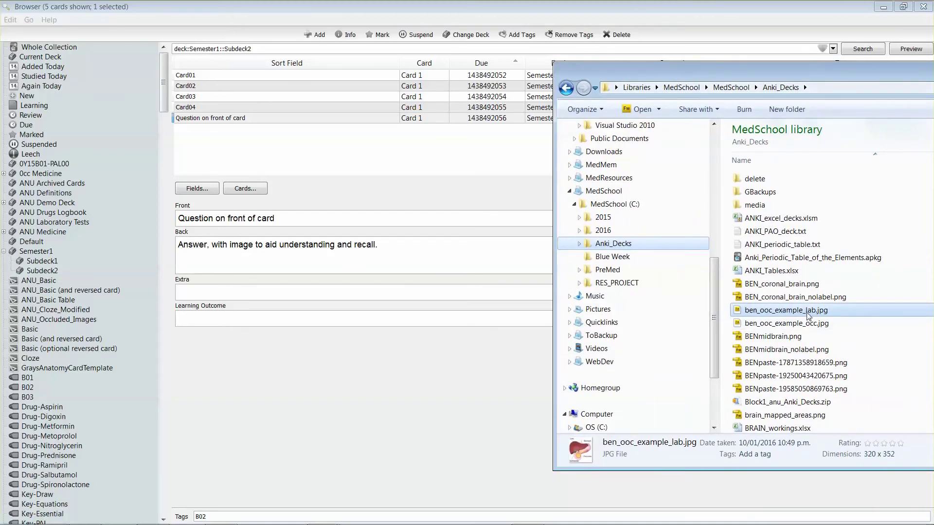
drag(808, 312, 275, 271)
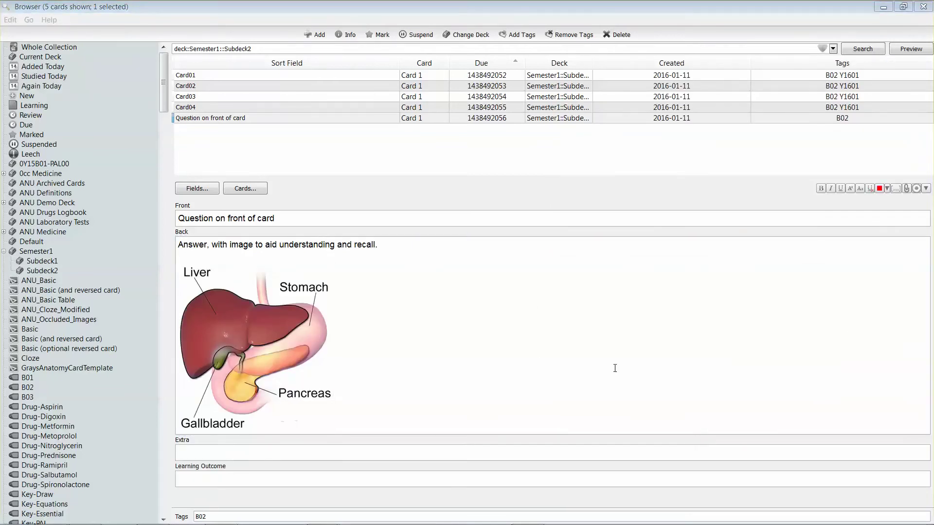
click(366, 381)
key(BackSpace)
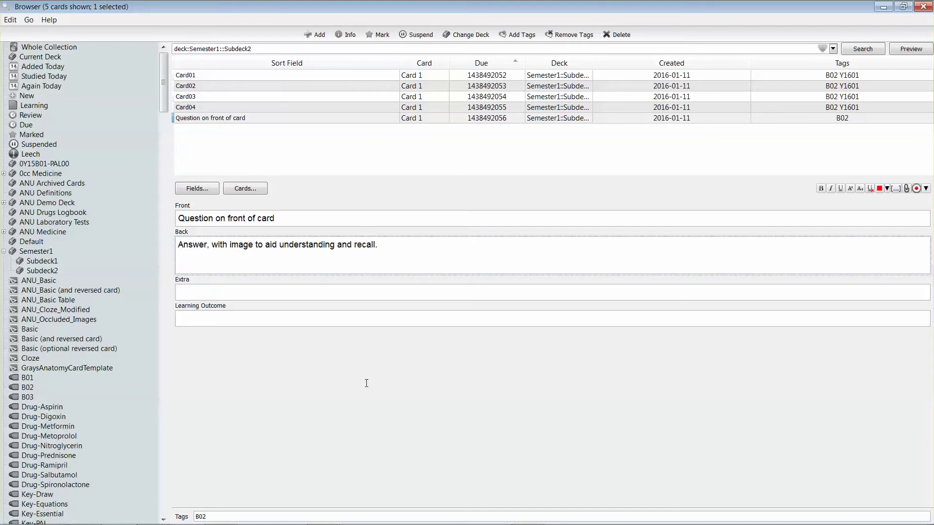
Step: Copy the coagulation diagram from the Wikimedia Commons page in Chrome and paste it below the answer text in Anki's Back field
key(Return)
key(alt+Tab)
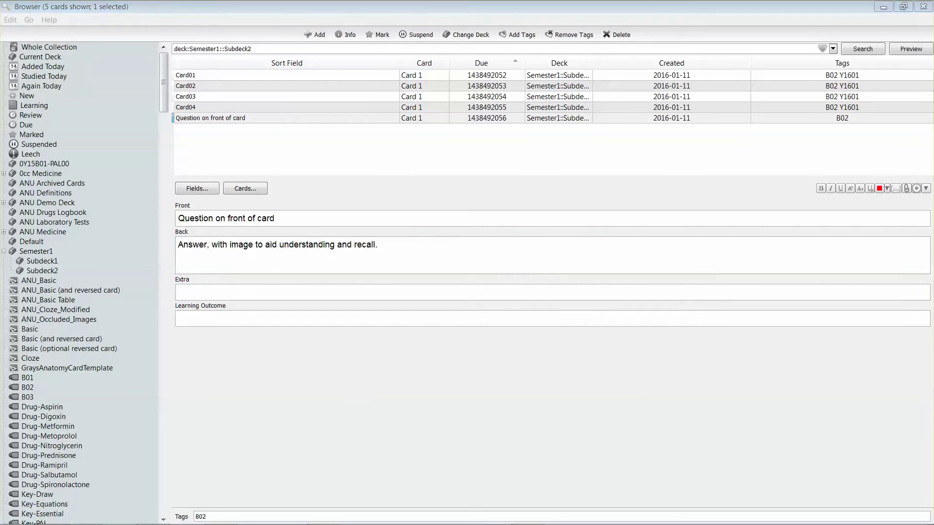
drag(933, 80, 653, 42)
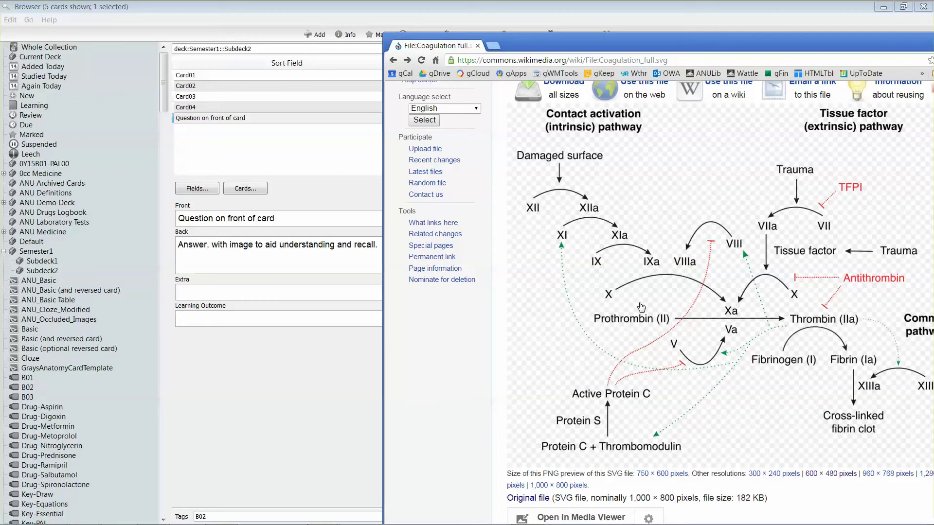
right_click(598, 258)
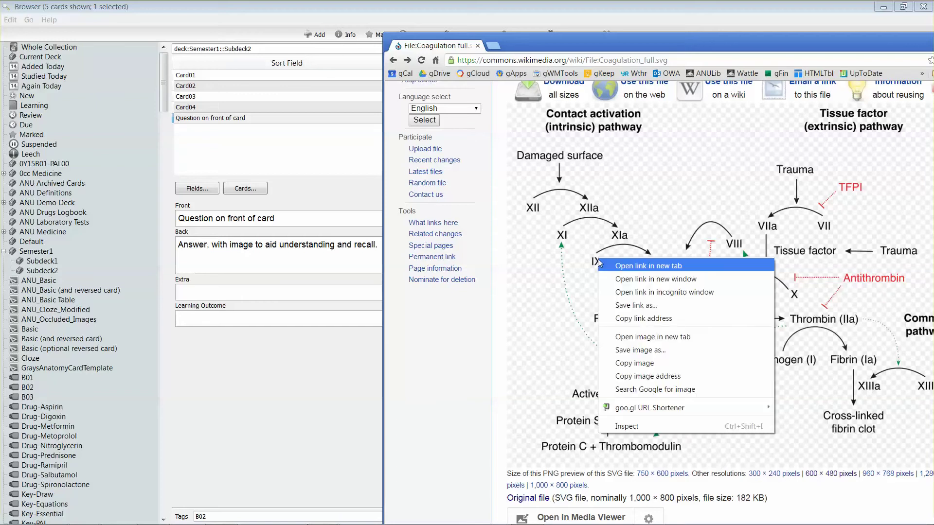
click(665, 366)
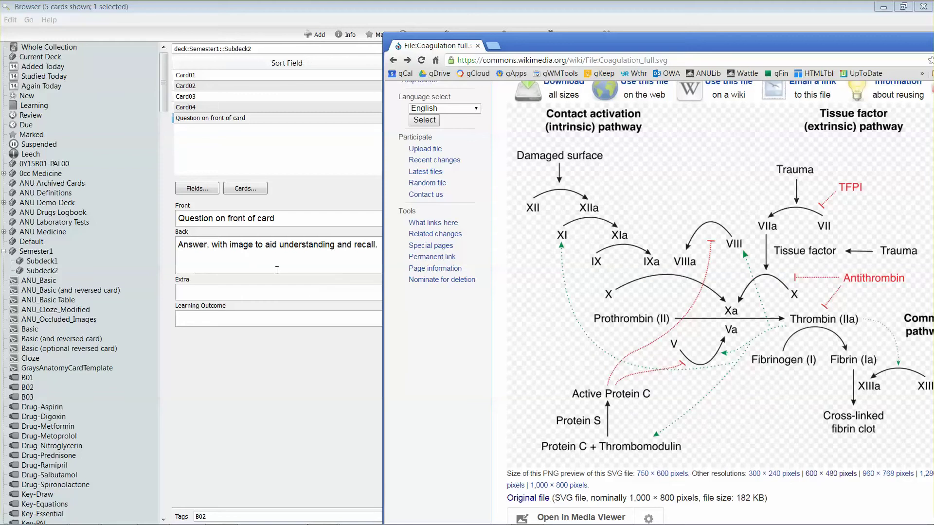
click(254, 263)
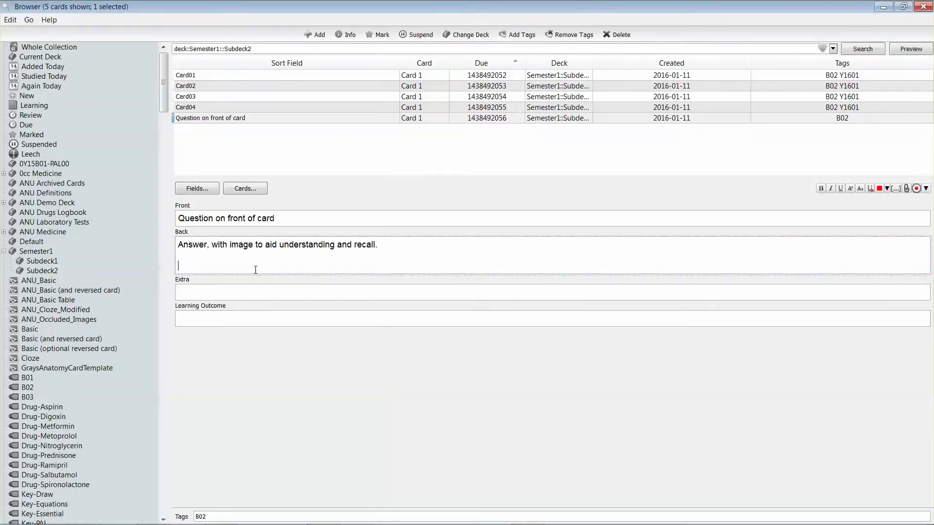
key(ctrl+v)
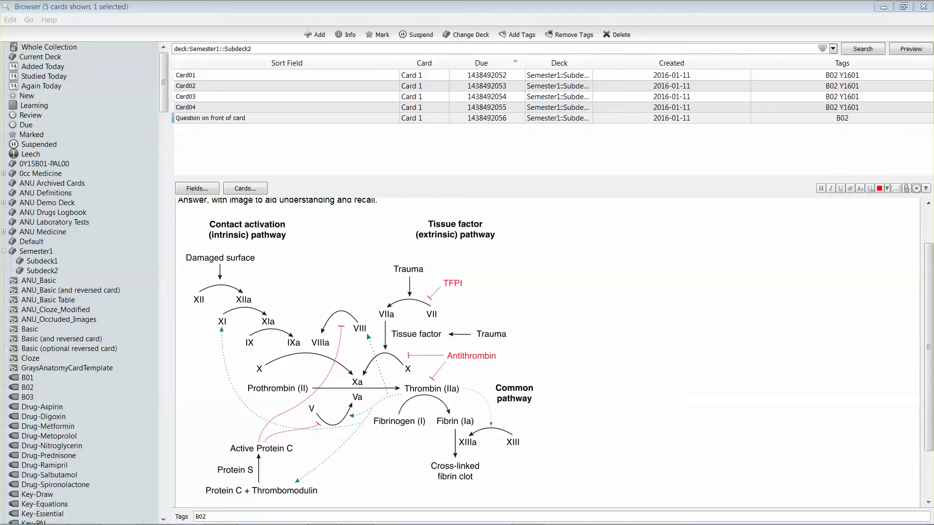
Step: Capture the part of the web page's coagulation diagram from "Damaged surface" to "IXa" with the Snipping Tool
key(alt+Tab)
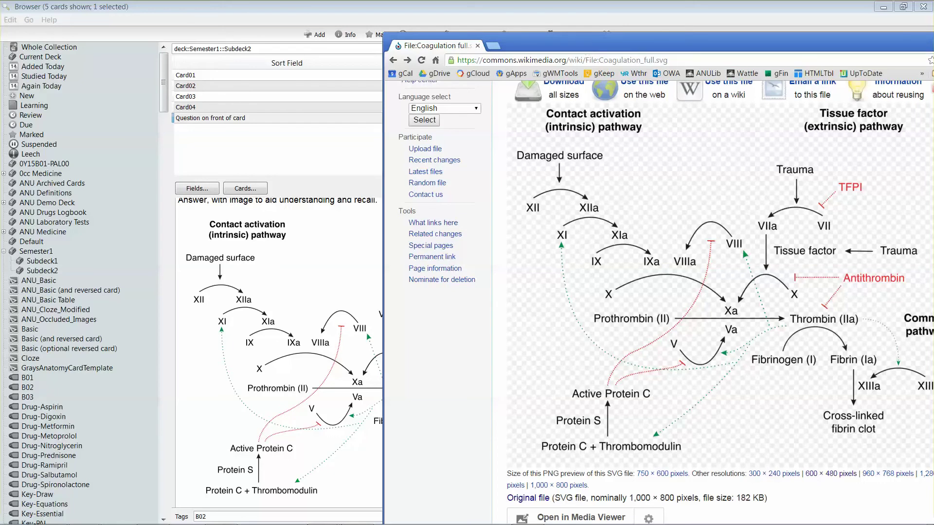
drag(933, 330, 585, 318)
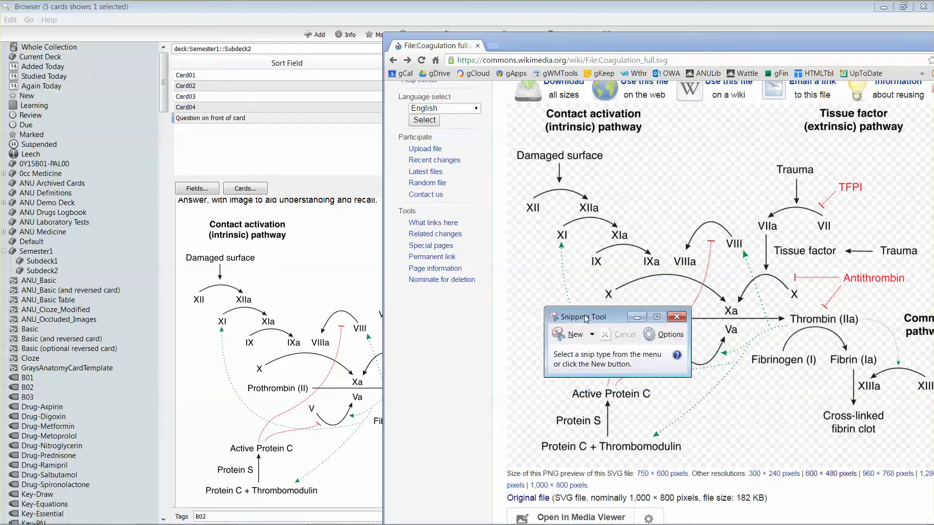
click(574, 342)
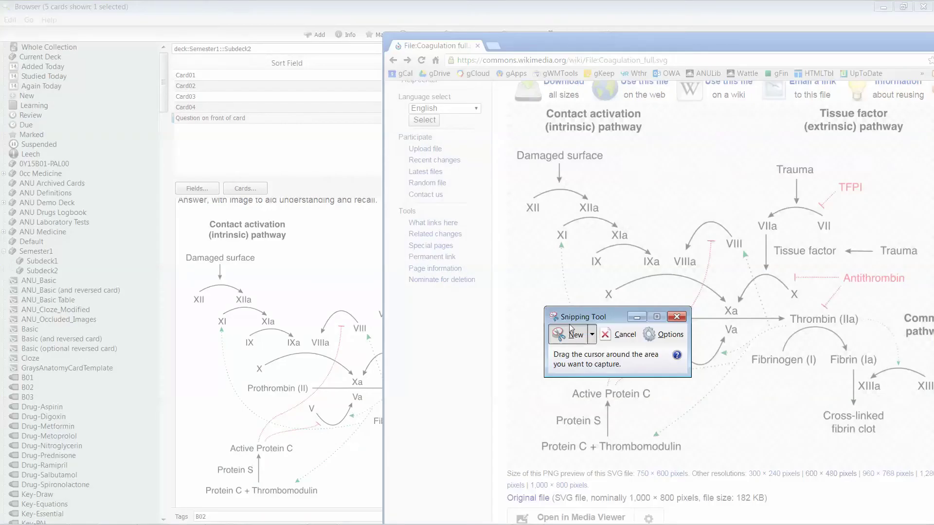
drag(504, 142, 665, 271)
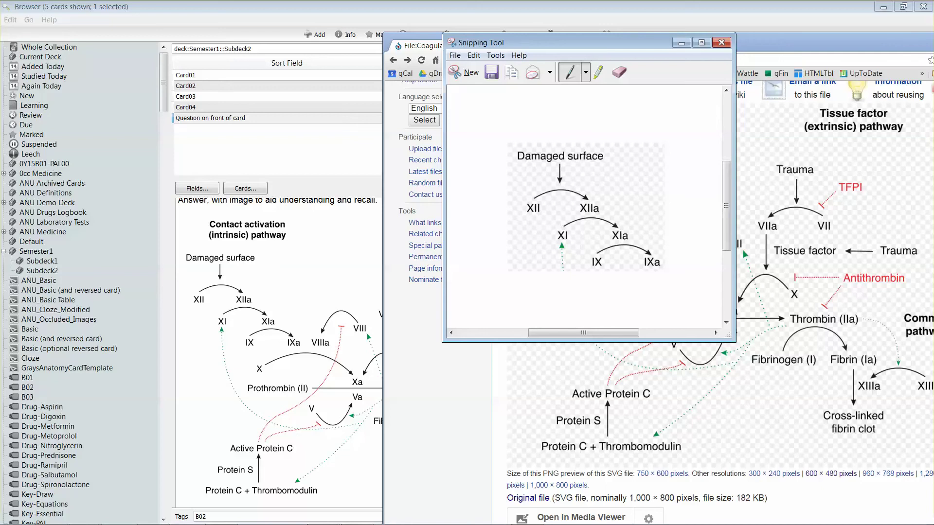
Step: Replace the full coagulation diagram in the card's Back field in Anki with the captured snip
click(366, 247)
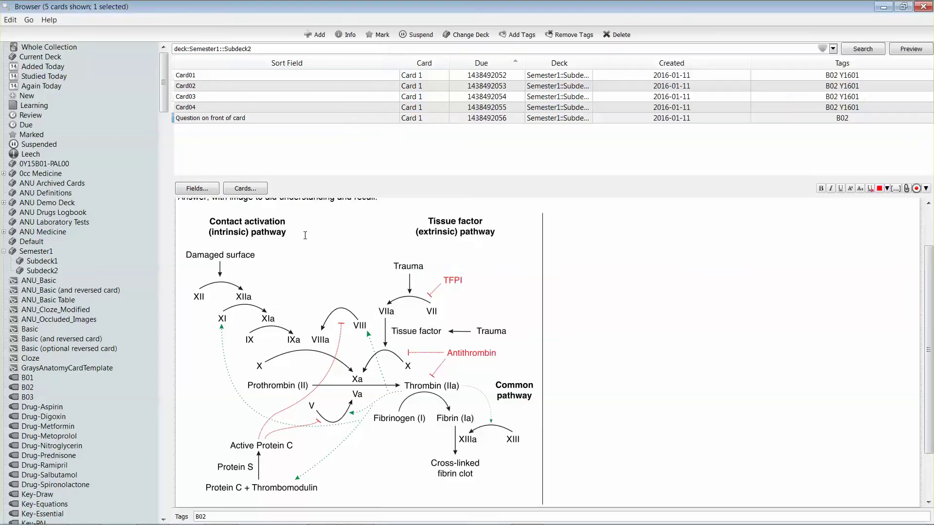
key(BackSpace)
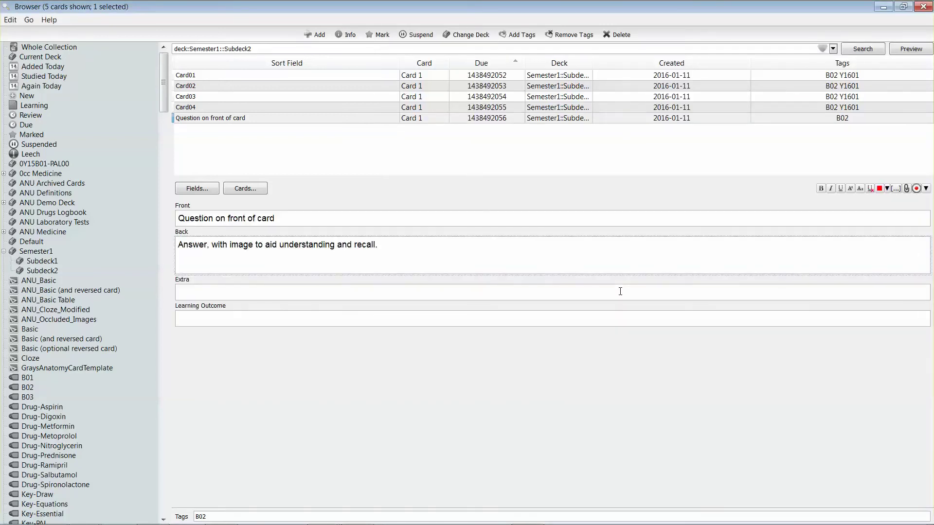
key(ctrl+v)
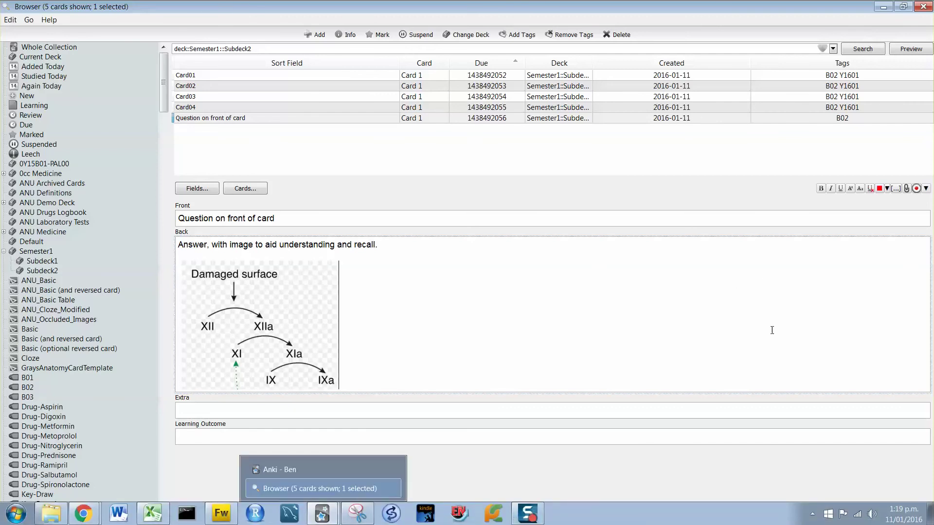
Step: Switch to Chrome, set the coagulation diagram page's zoom to 67%, and close the browser window
key(alt+Tab)
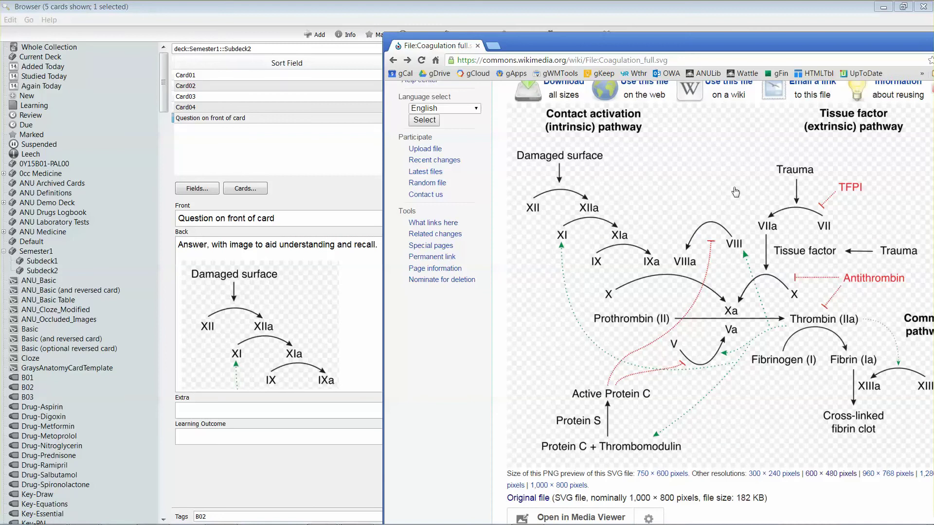
drag(681, 44, 582, 27)
click(895, 43)
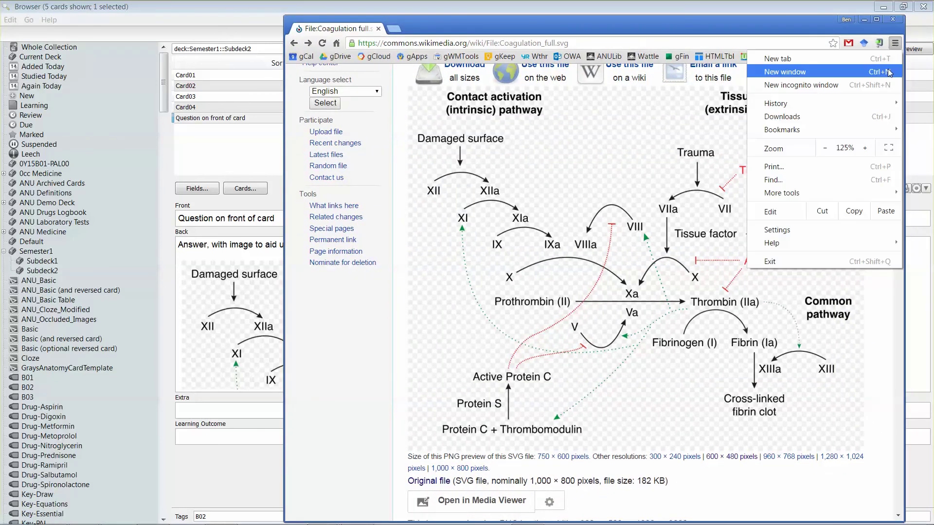
click(825, 150)
click(827, 152)
click(827, 152)
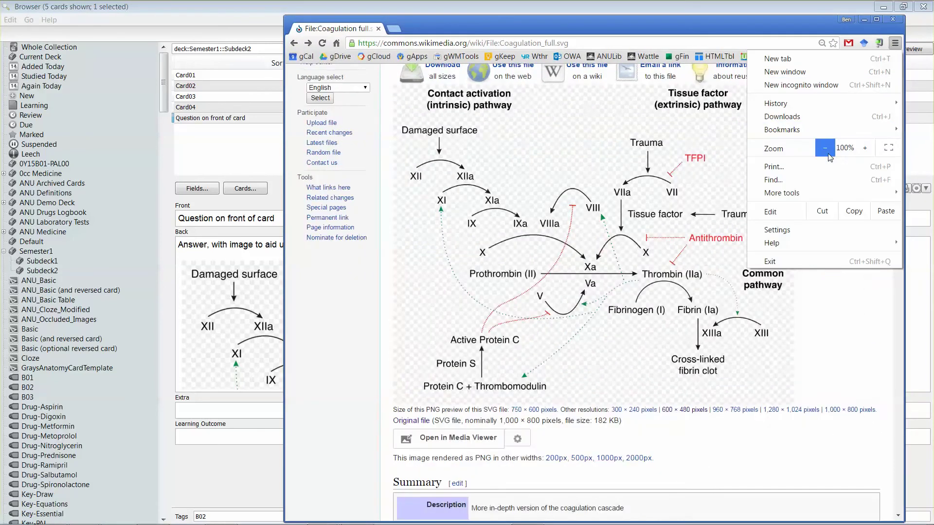
click(827, 152)
click(827, 151)
click(827, 152)
click(827, 152)
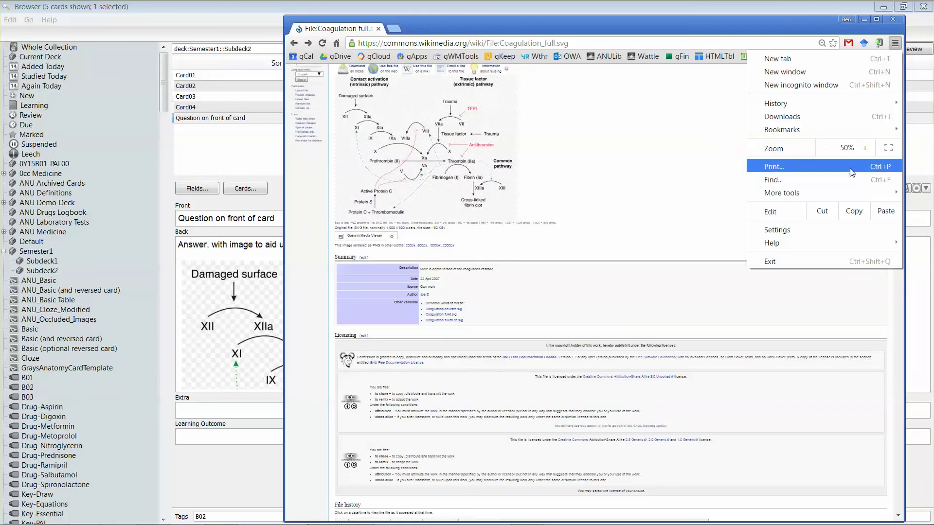
click(864, 148)
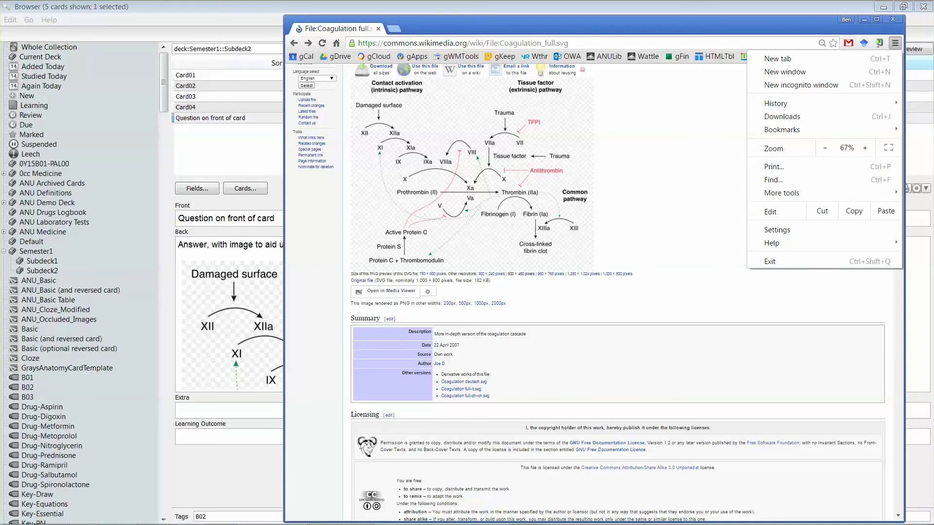
click(852, 295)
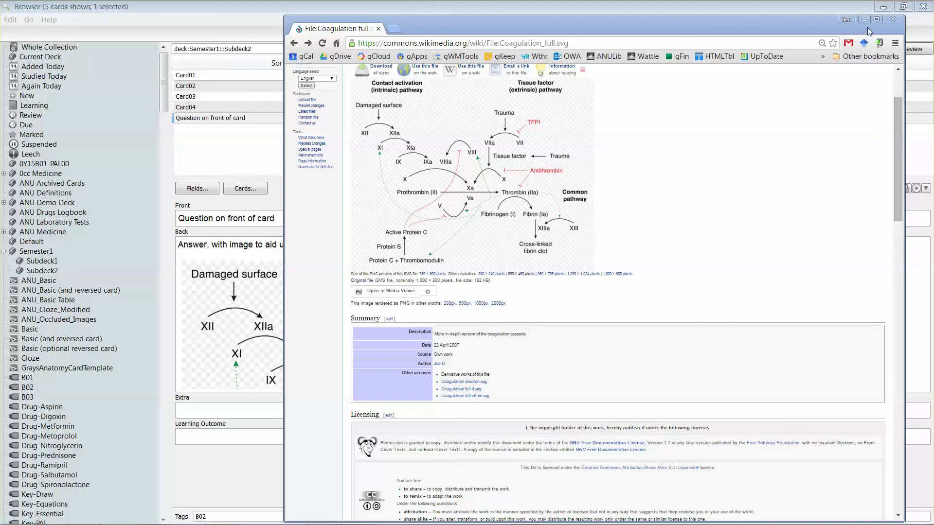
click(890, 20)
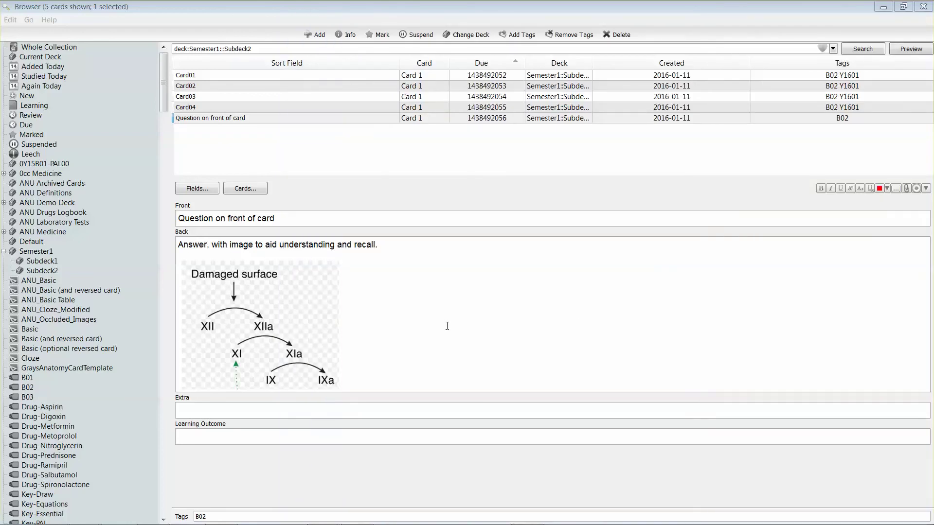
Step: Copy the snip from the Back field of "Question on front of card" and replace Card04's Back image with it
click(489, 330)
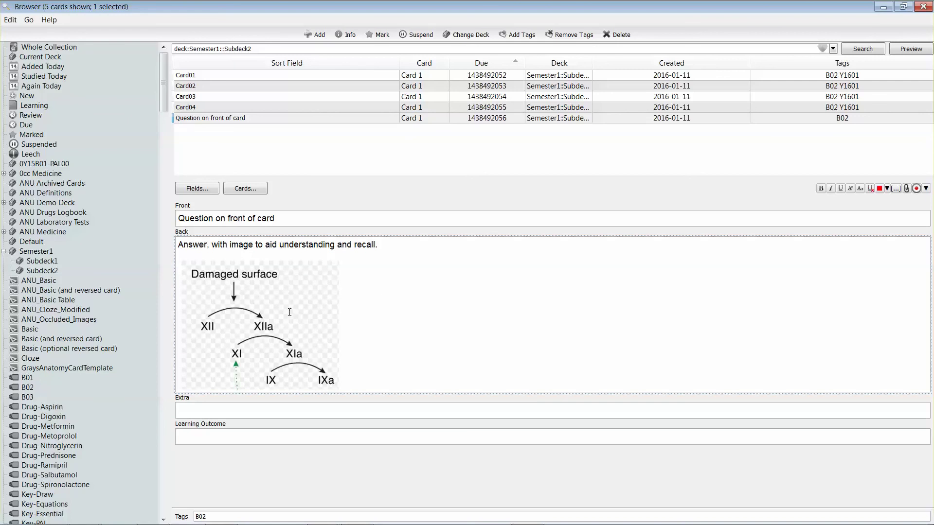
drag(335, 337, 142, 331)
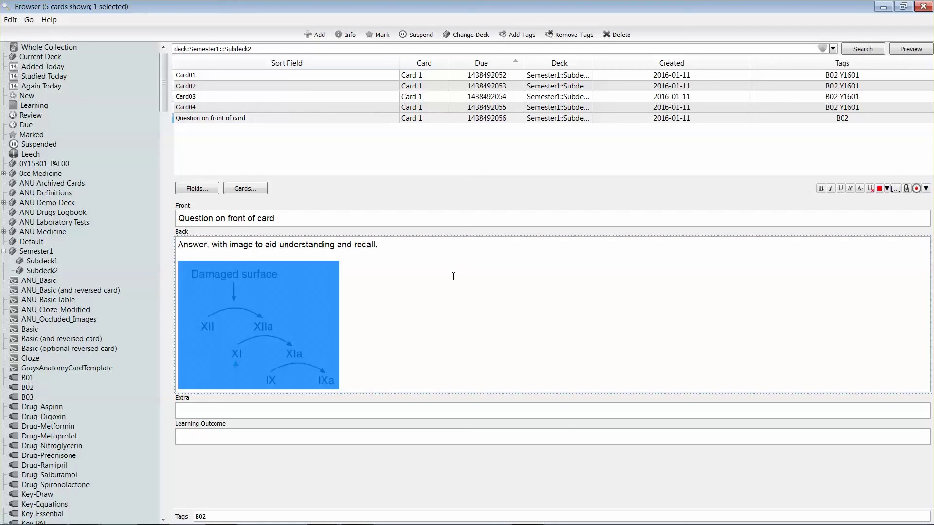
click(245, 107)
click(243, 118)
drag(418, 327, 191, 326)
click(249, 107)
click(297, 355)
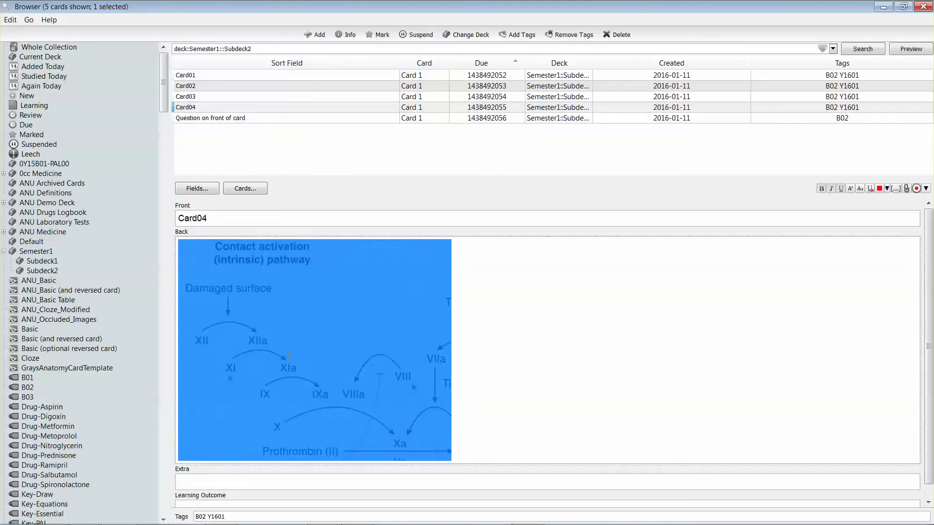
key(ctrl+v)
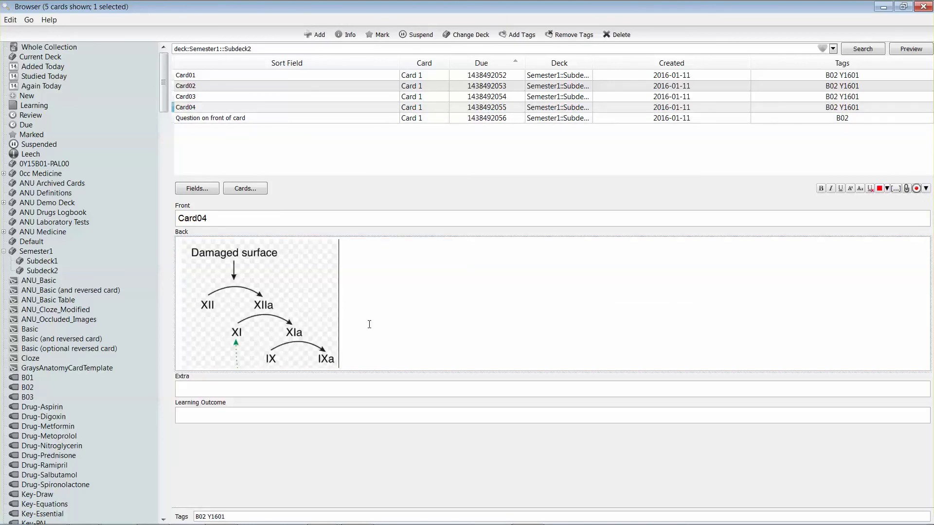
Step: Replace the diagram in Card03's Back field with the copied snip
click(226, 99)
click(292, 371)
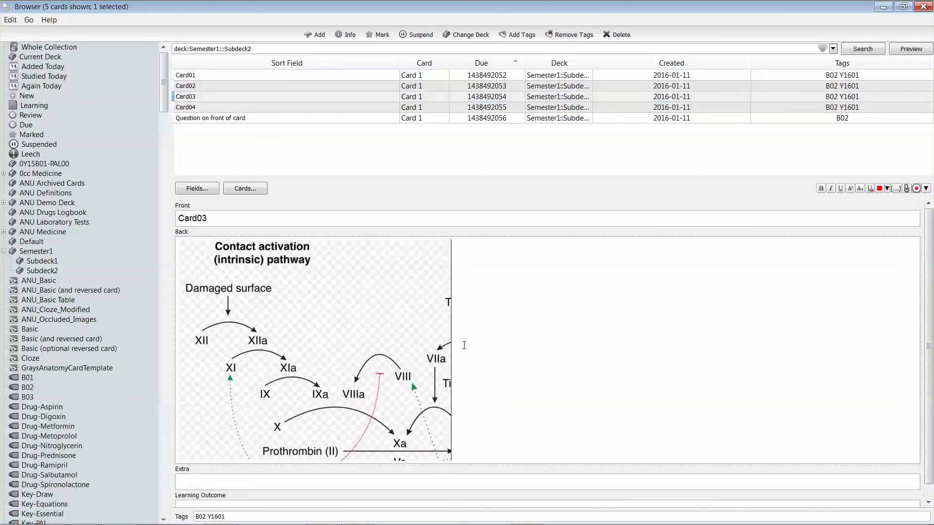
key(Delete)
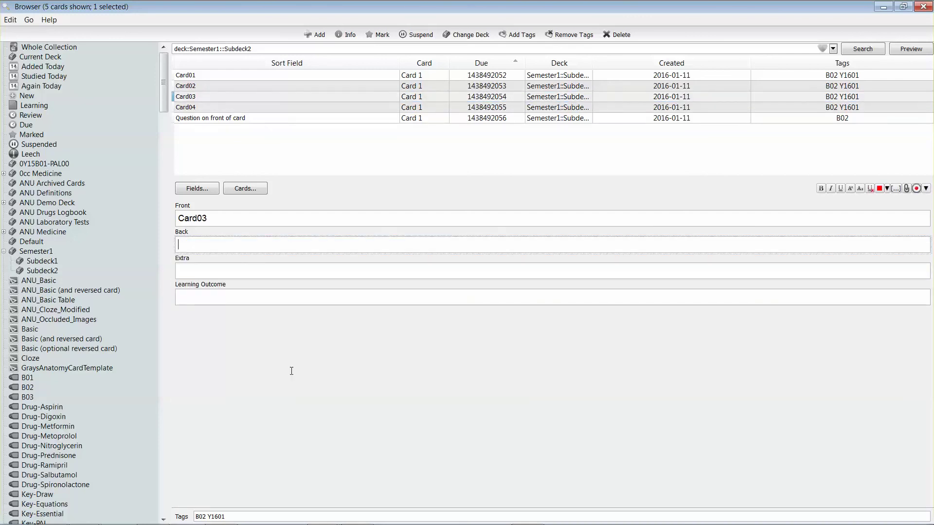
key(ctrl+v)
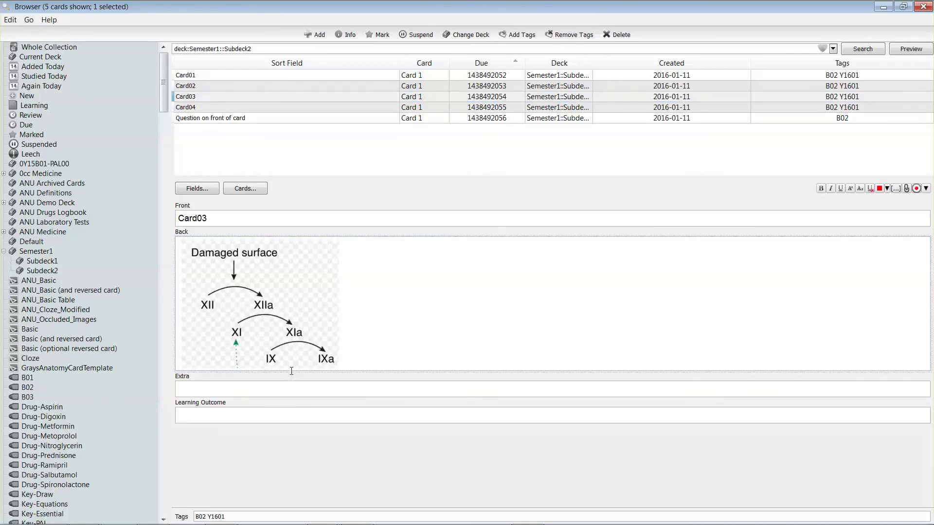